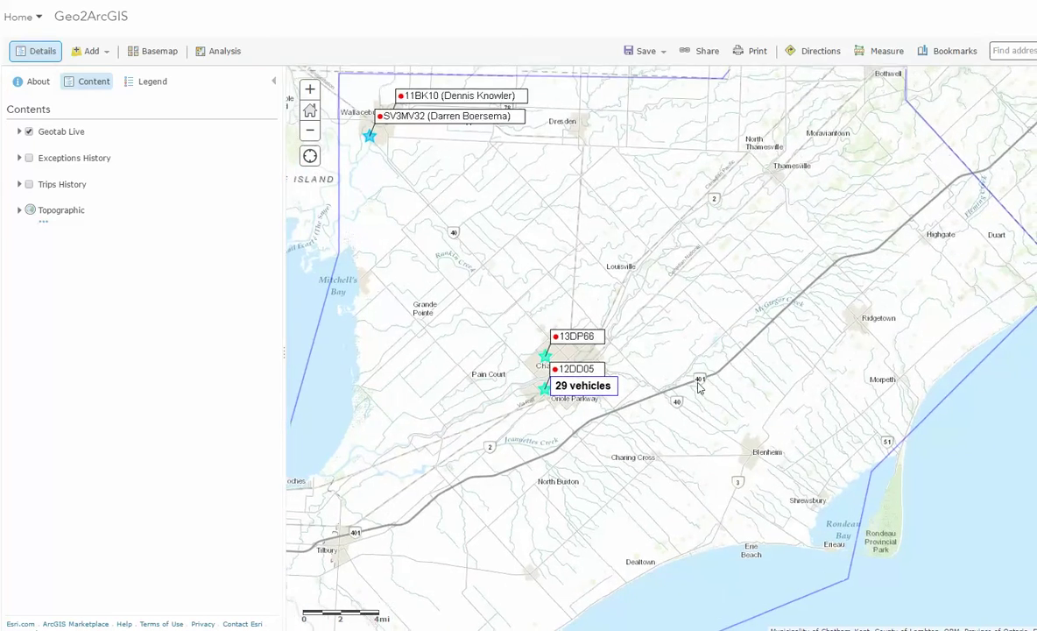
Zoom the map to frame Chatham's 29-vehicle cluster and the labelled vehicles near Wallaceburg
scroll(699, 386, "down", 1)
scroll(724, 414, "up", 1)
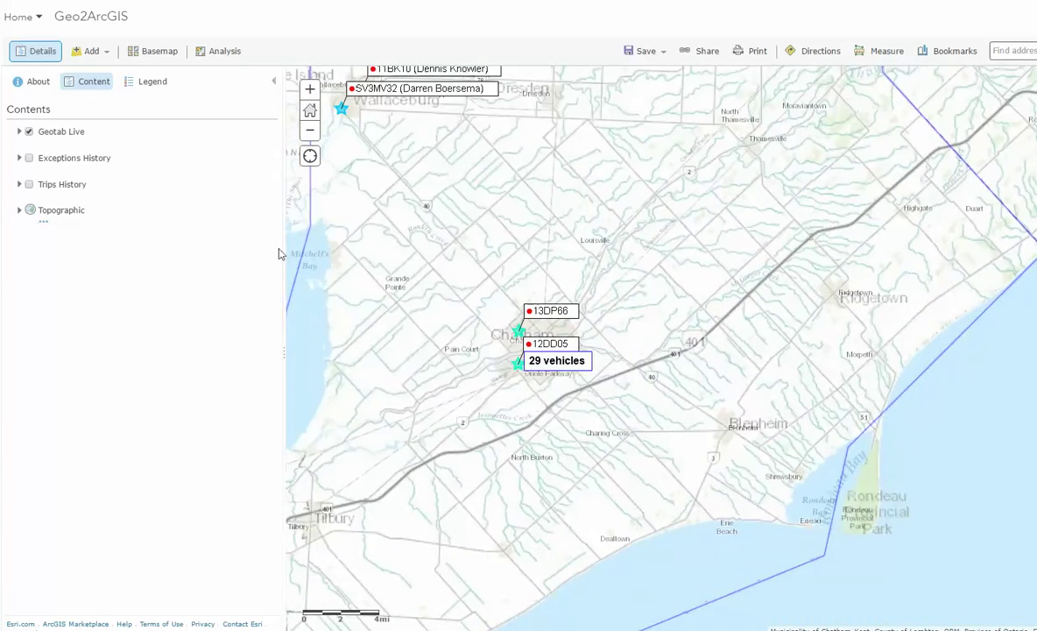
Expand Geotab Live to list its sublayers, and check the Add layer options without adding anything
left_click(20, 132)
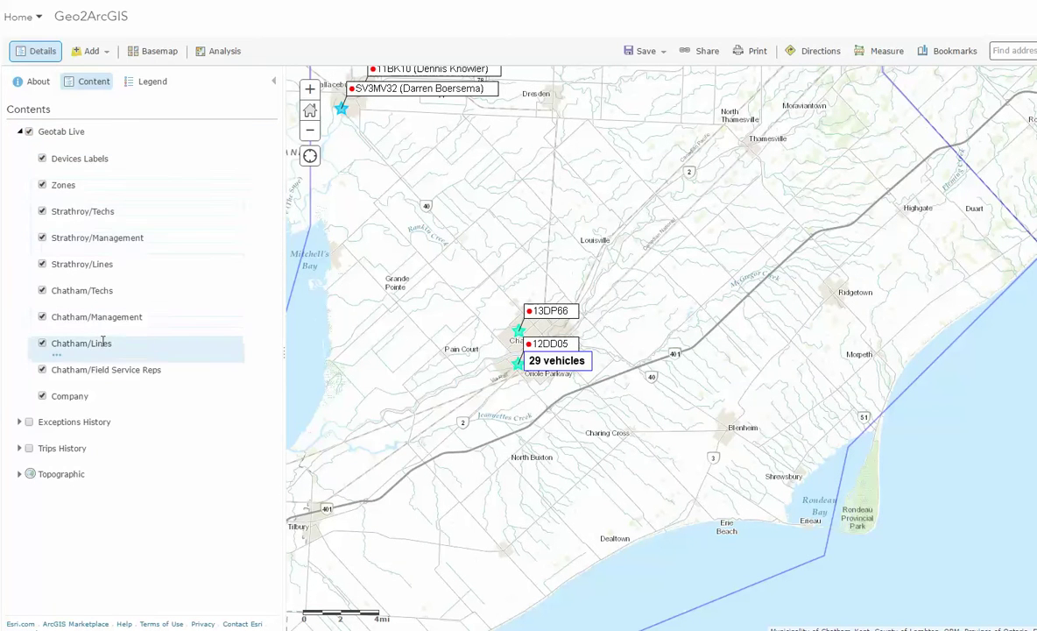
left_click(103, 52)
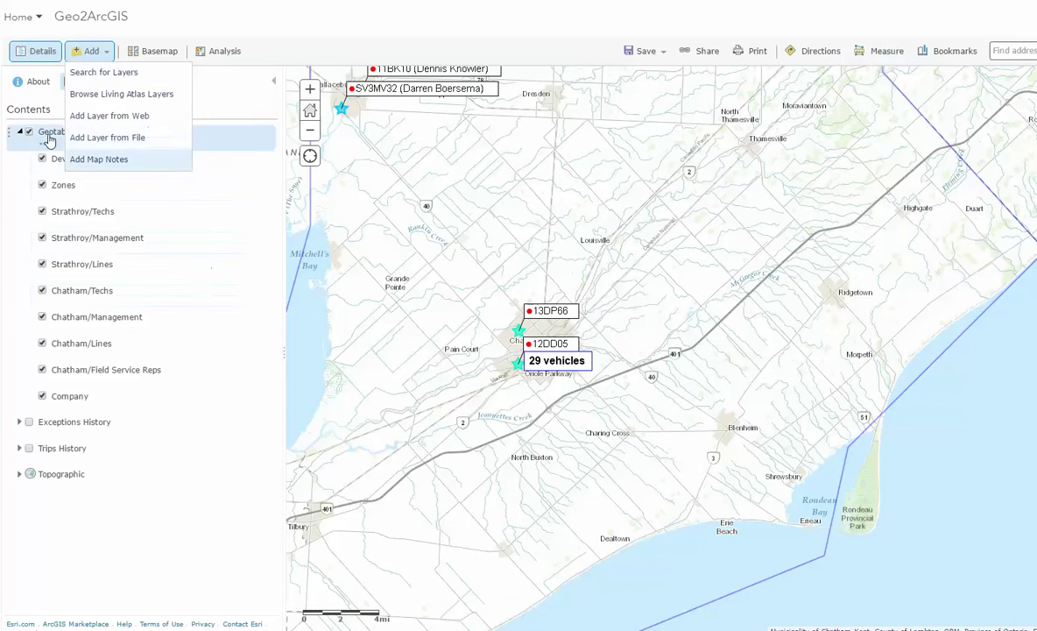
left_click(180, 116)
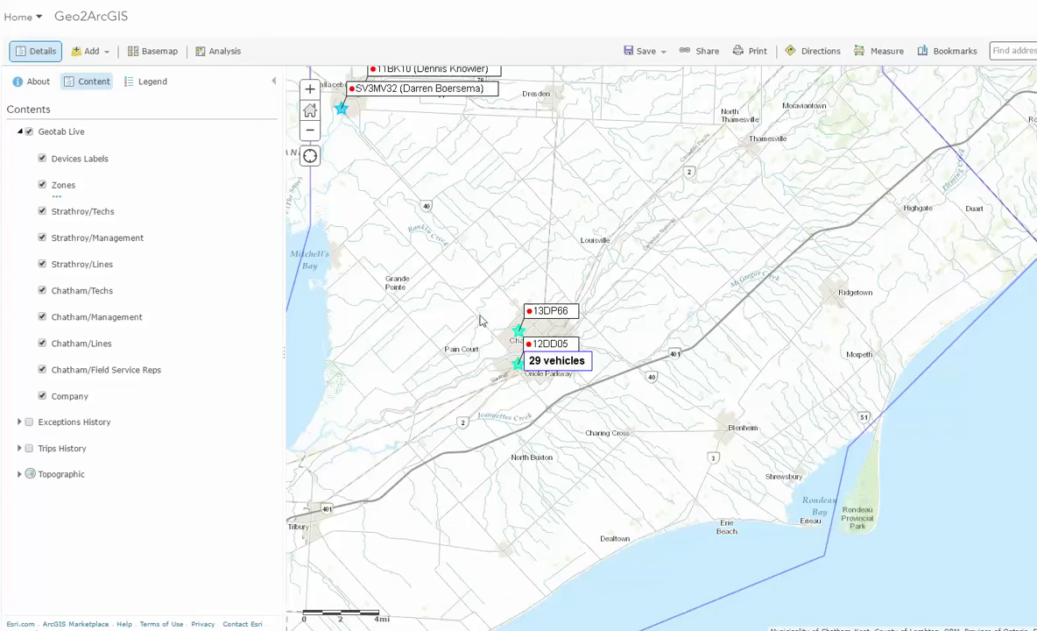
Zoom into Chatham and toggle the Zones polygons off and back on
scroll(513, 362, "up", 2)
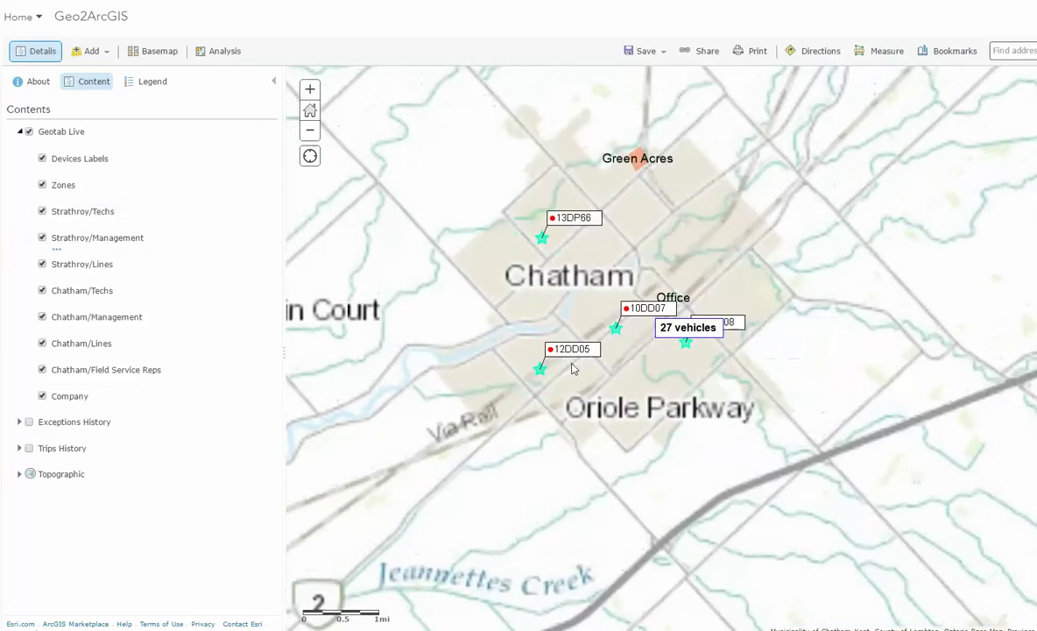
scroll(644, 235, "up", 1)
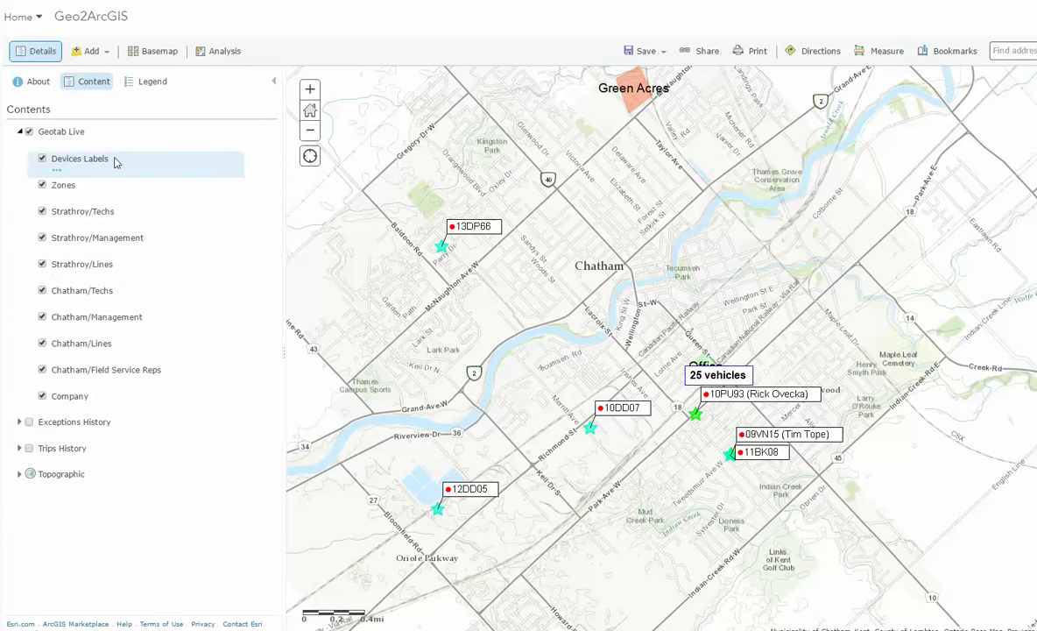
left_click(42, 184)
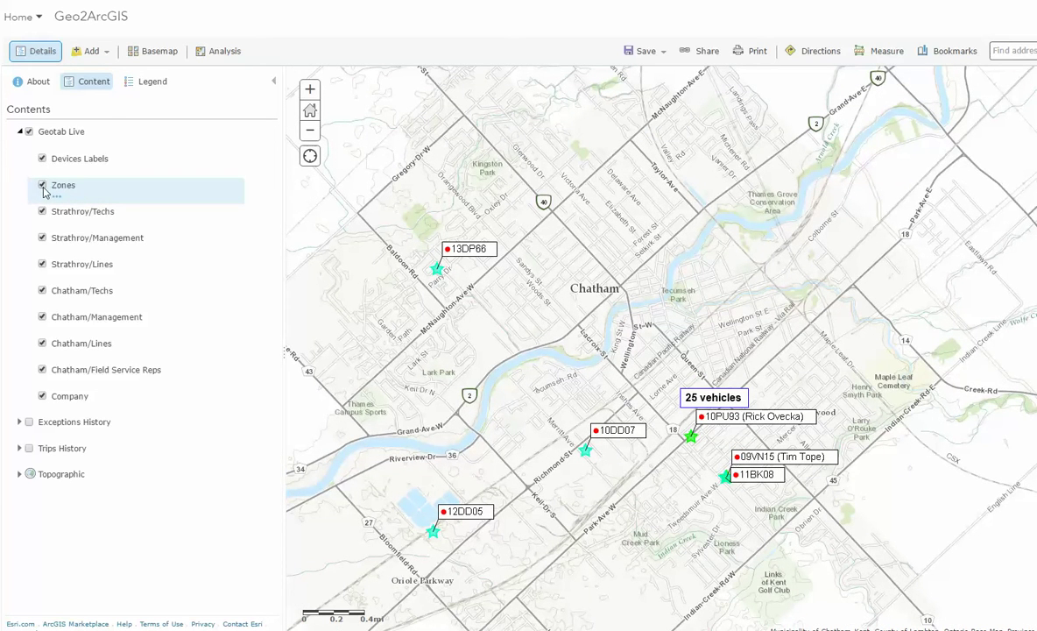
left_click(42, 160)
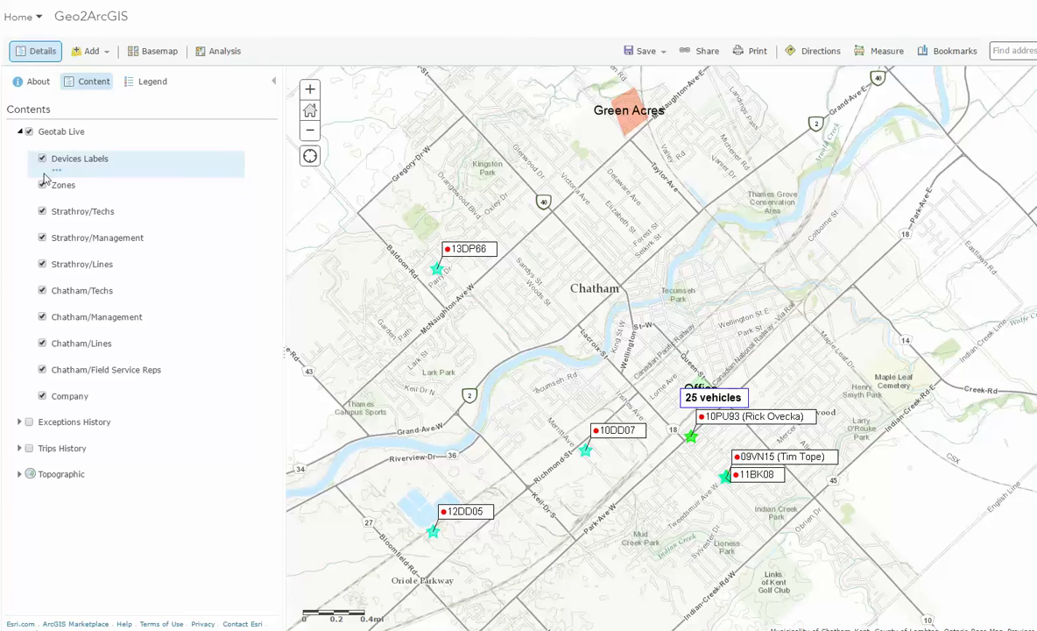
Hide Chatham Field Service Reps, Lines, Management, Techs and the Strathroy/Lines vehicles
left_click(42, 370)
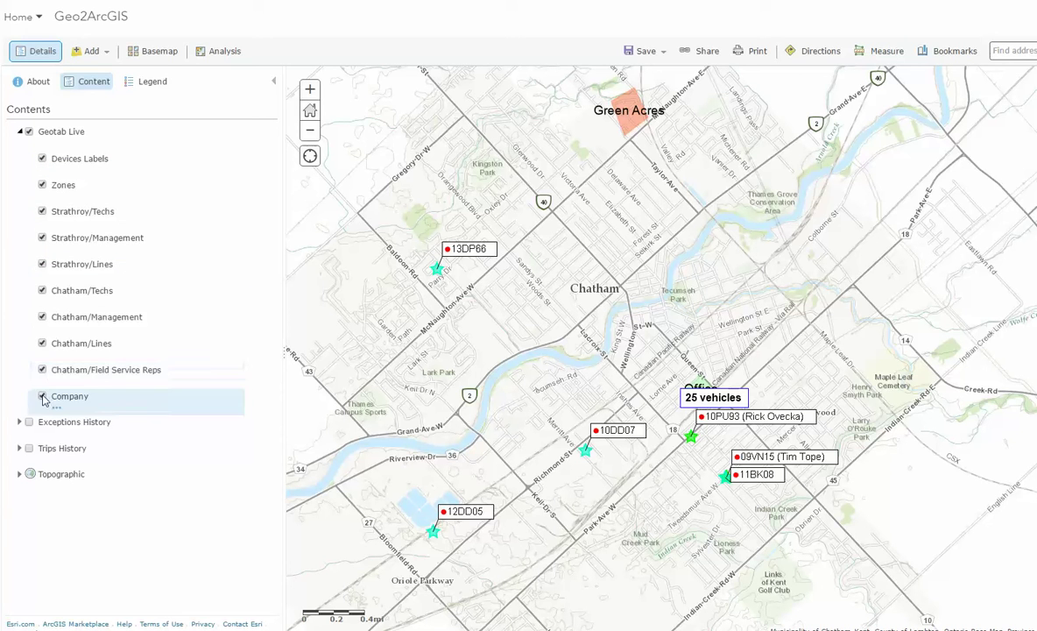
left_click(42, 344)
left_click(42, 317)
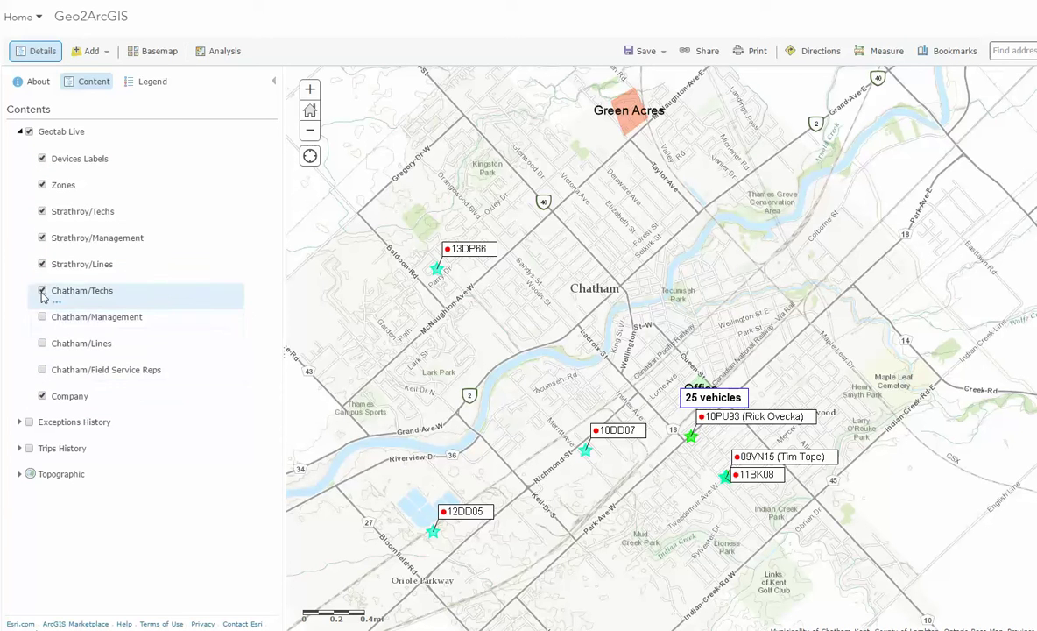
left_click(42, 290)
left_click(42, 238)
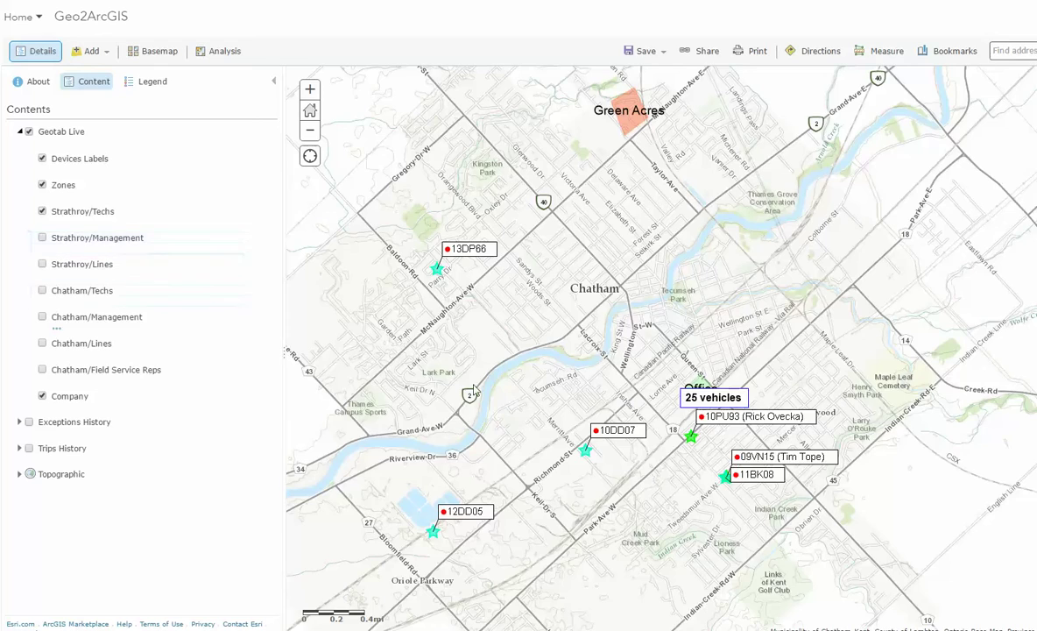
scroll(463, 382, "down", 1)
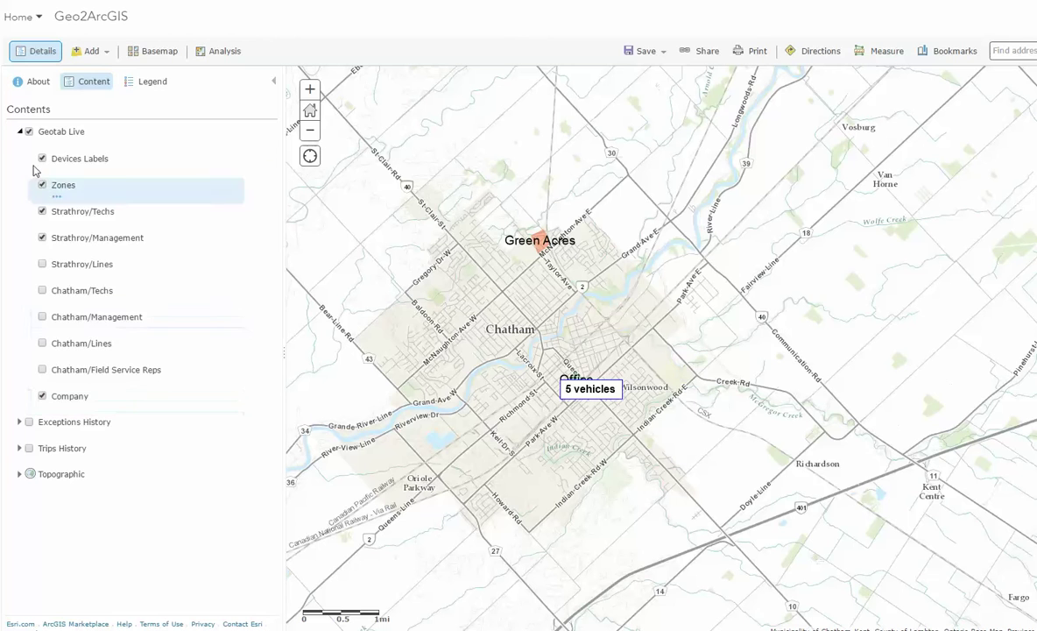
Collapse Geotab Live and turn on Exceptions History to show Speed over 95kM/h segments near Kent Centre
left_click(20, 132)
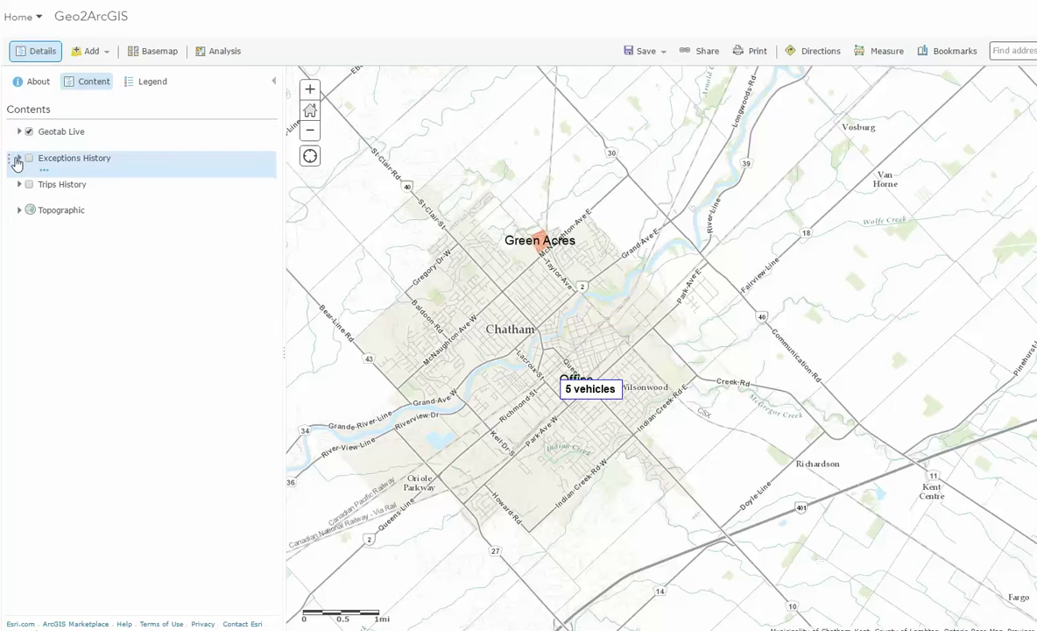
left_click(18, 158)
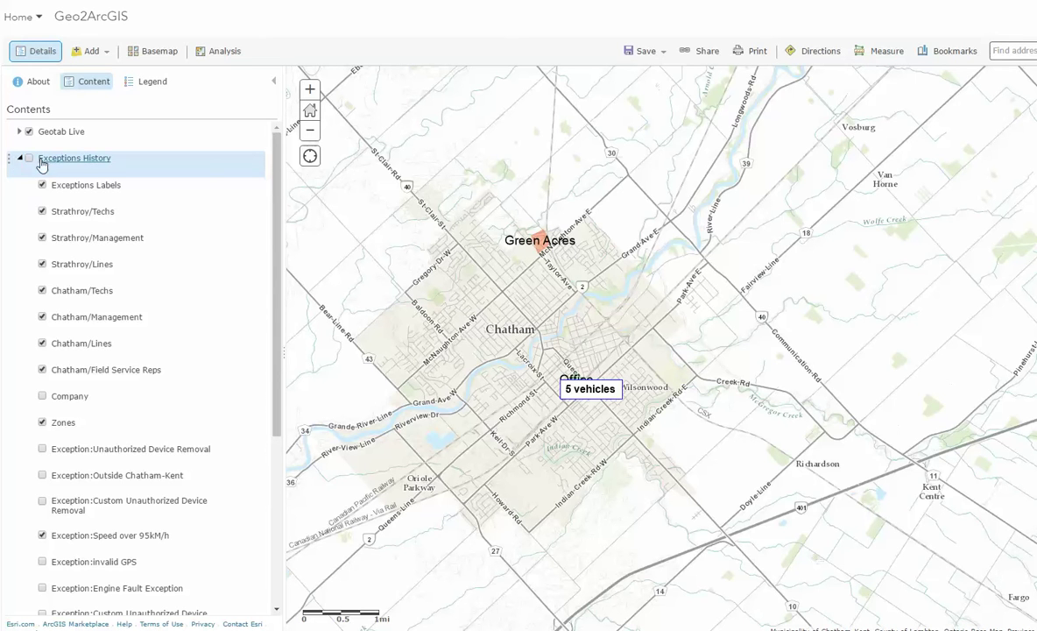
left_click(30, 159)
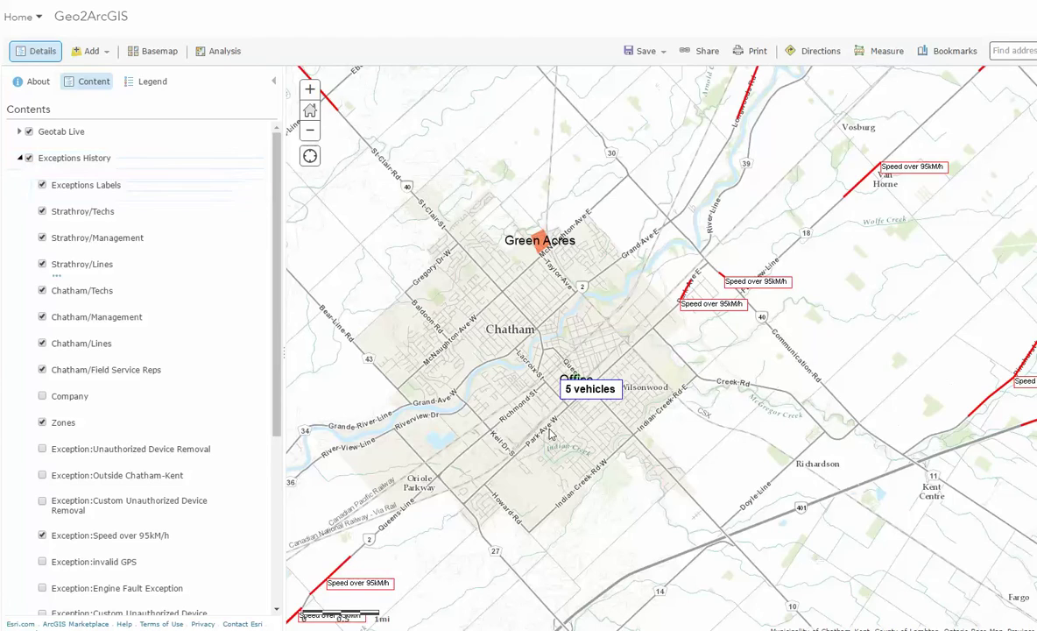
scroll(486, 397, "down", 1)
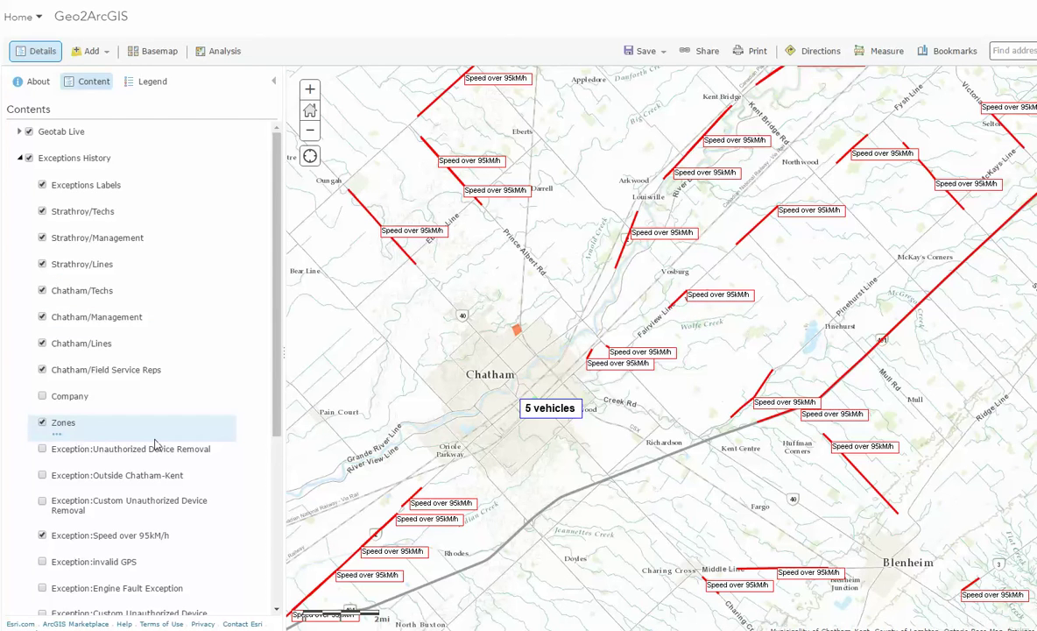
scroll(788, 429, "up", 1)
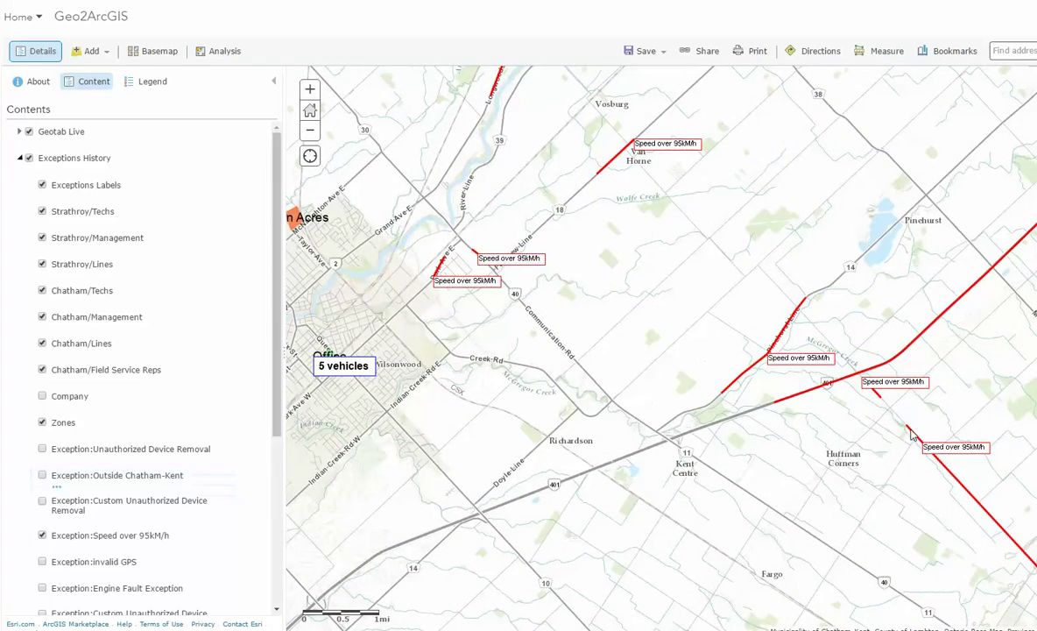
scroll(787, 430, "up", 1)
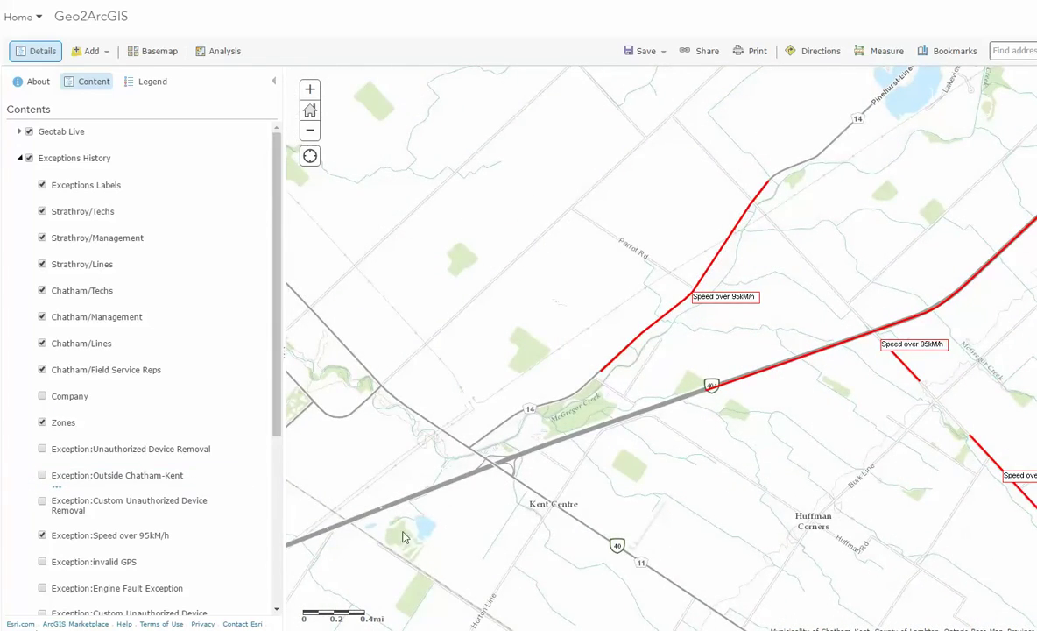
scroll(204, 509, "down", 3)
scroll(105, 515, "down", 1)
left_click(78, 508)
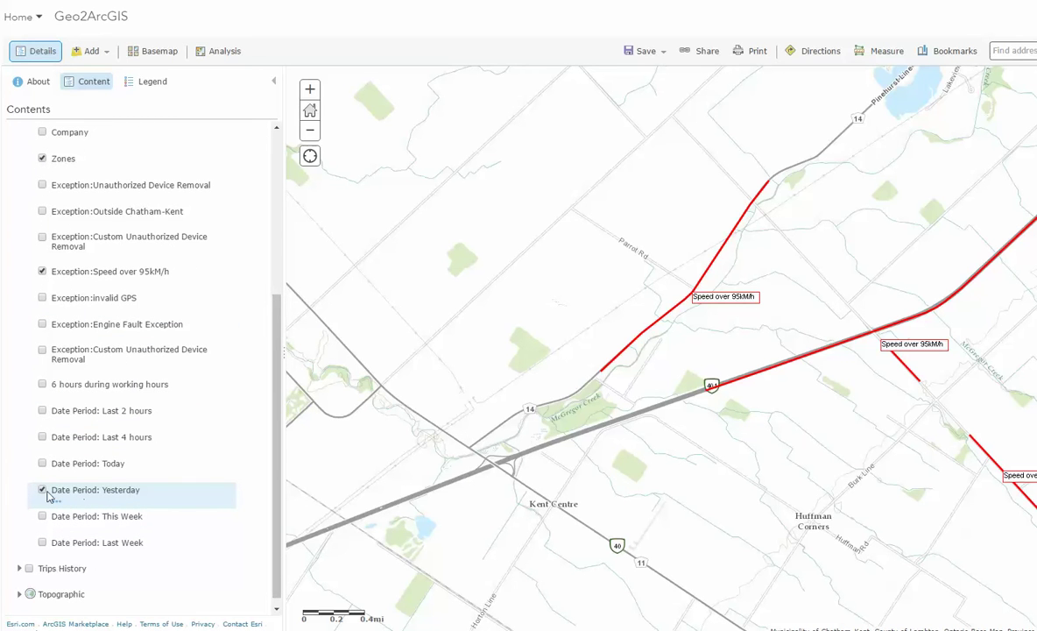
left_click(42, 491)
left_click(42, 465)
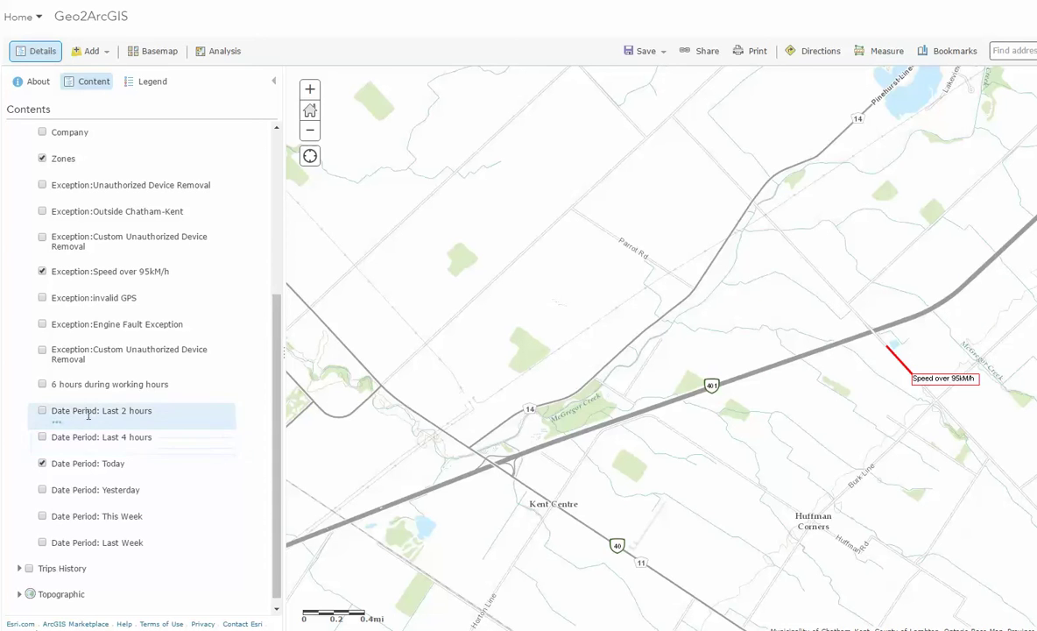
scroll(625, 482, "down", 2)
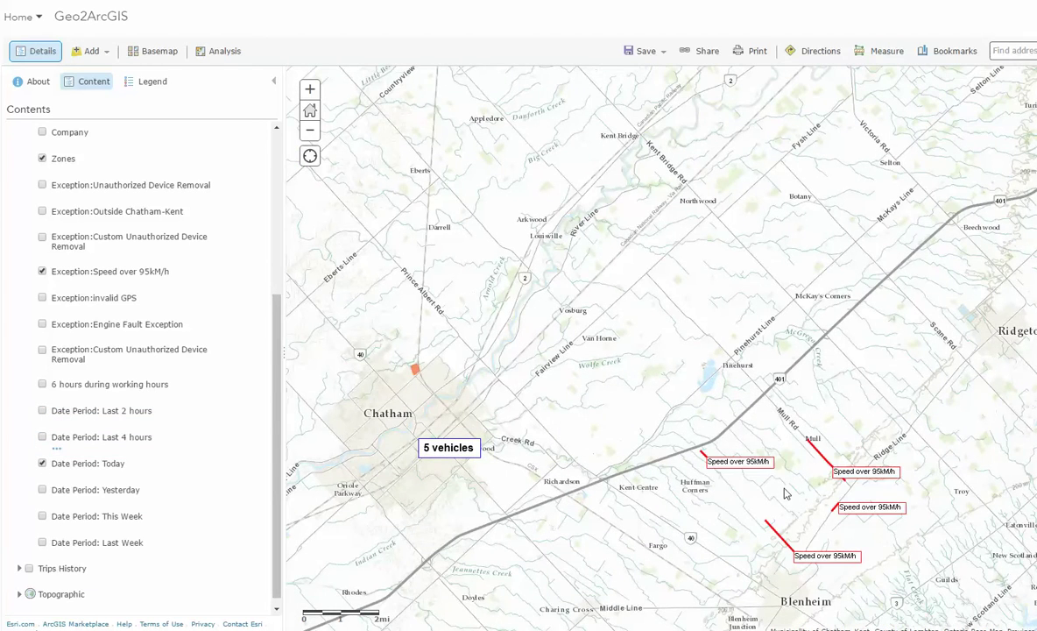
scroll(197, 211, "up", 5)
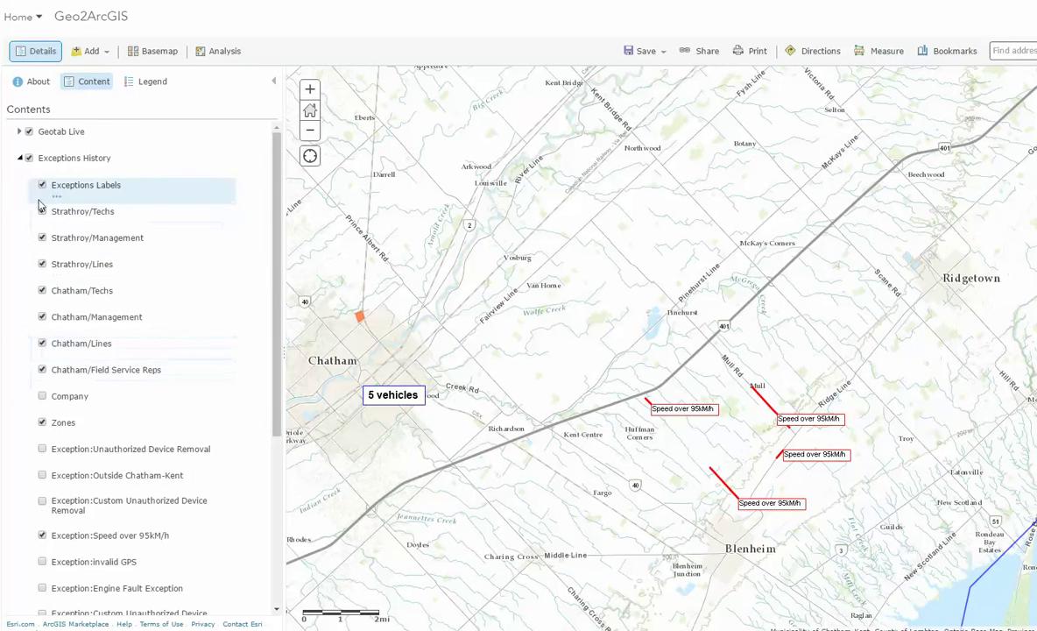
Nudge the map view, then collapse and switch off Exceptions History to clear the speeding lines
left_click(19, 133)
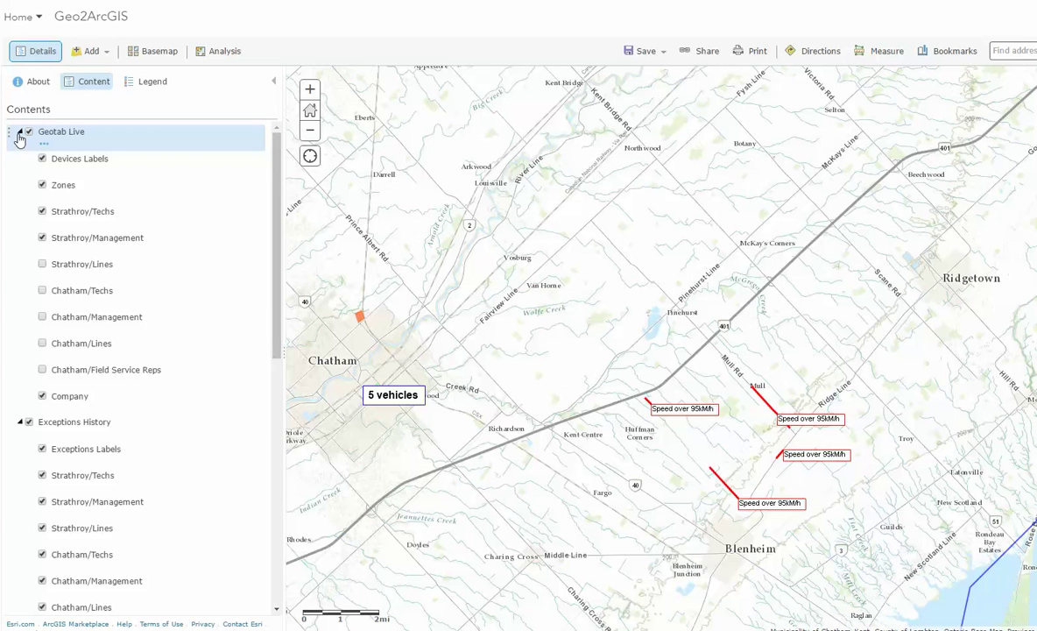
left_click(20, 133)
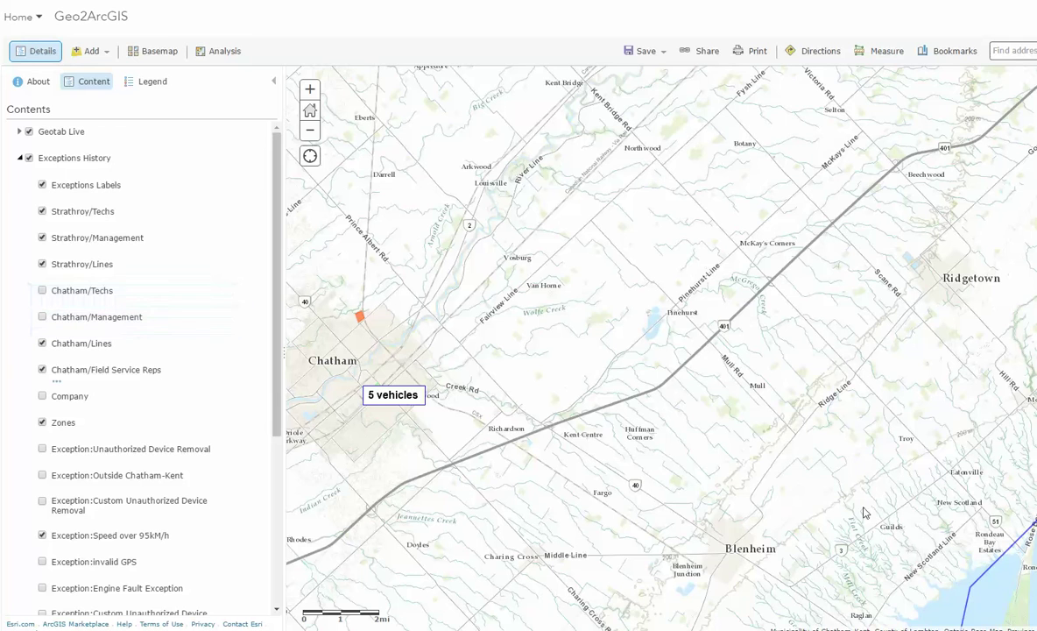
left_click_drag(594, 453, 589, 409)
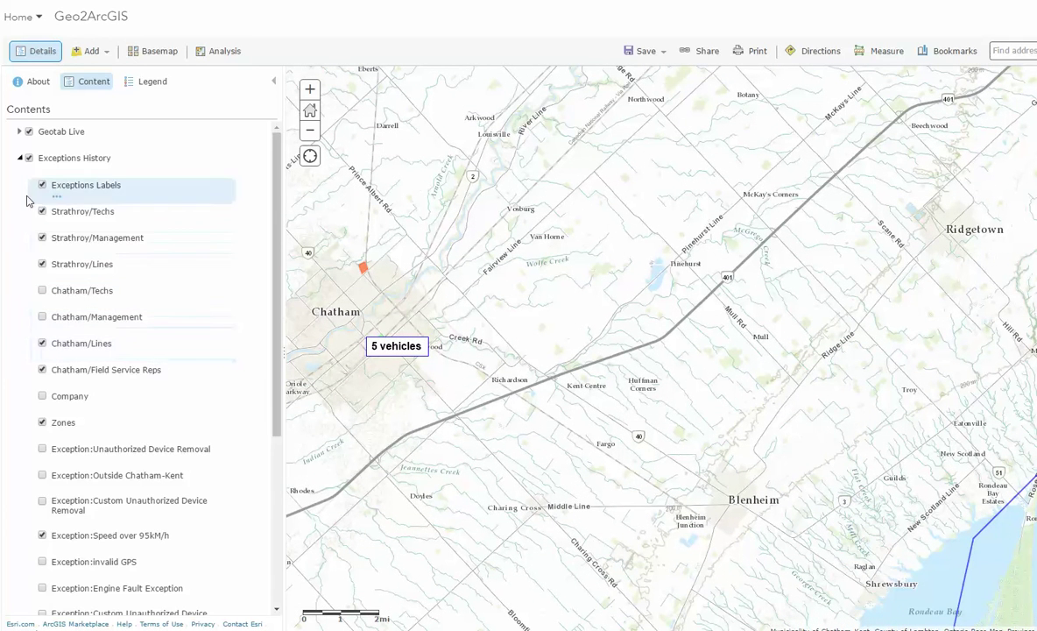
left_click(19, 157)
left_click(29, 158)
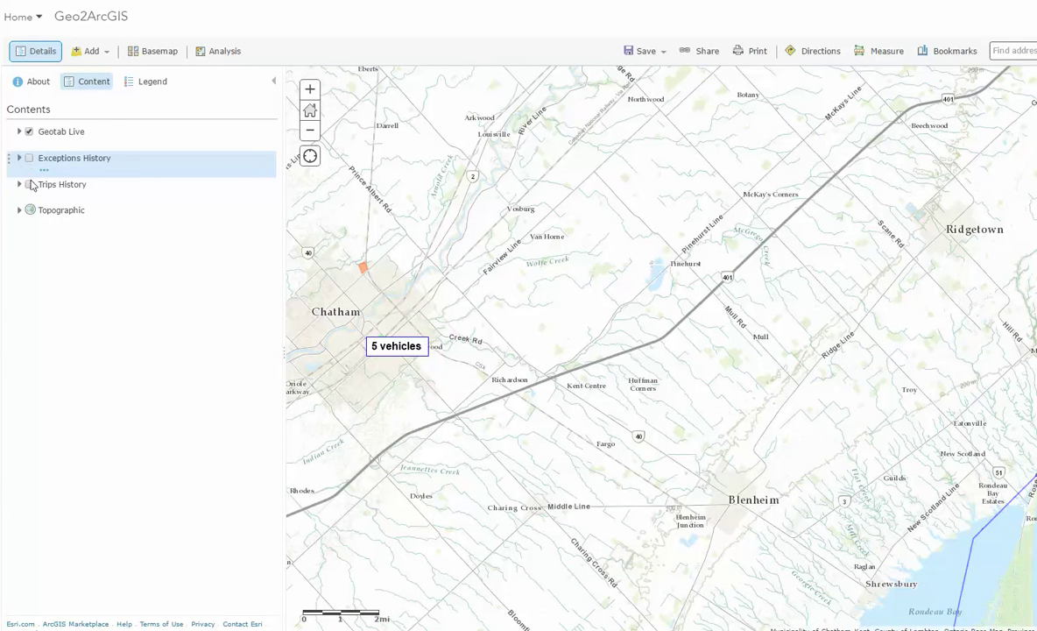
Turn on Trips History with devices 04BK20, 05BK16, 06DP77 and 06PU116 (Stores), and zoom to Chatham
left_click(20, 186)
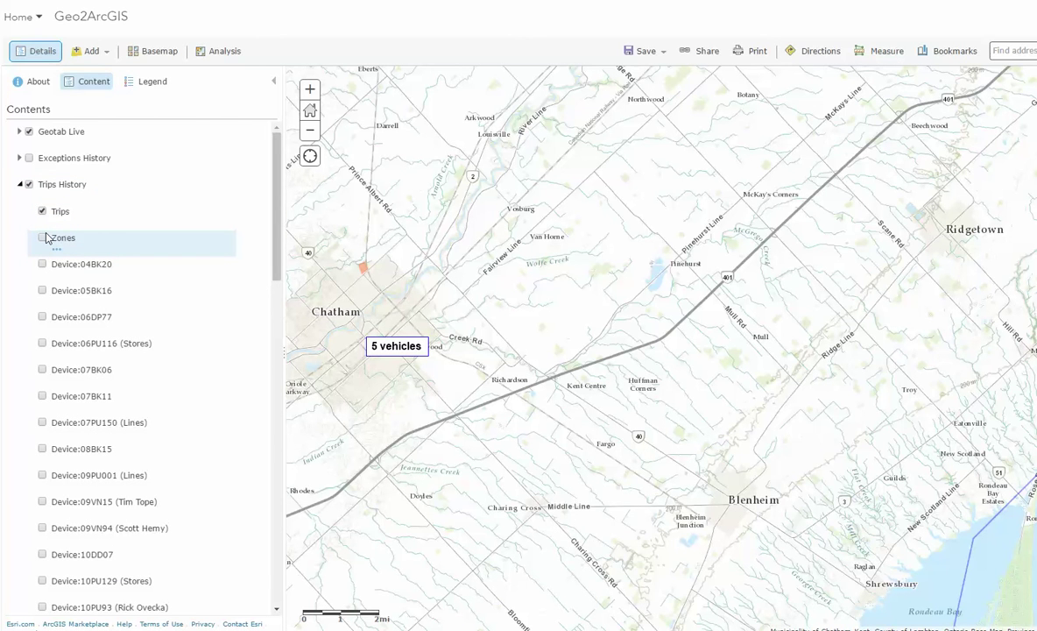
left_click(42, 263)
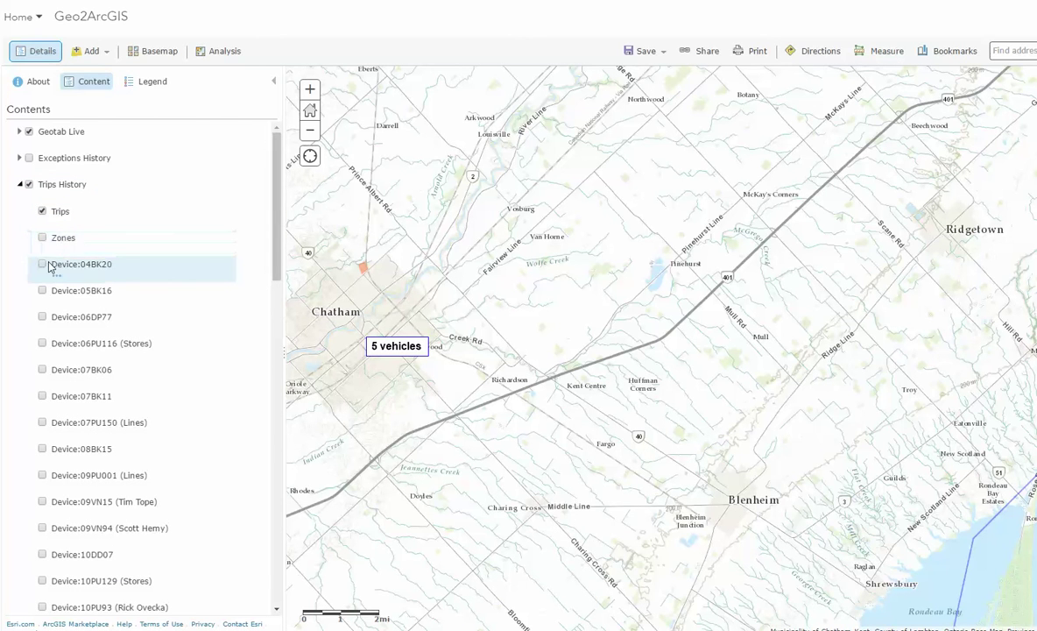
left_click(42, 290)
left_click(42, 316)
left_click(42, 344)
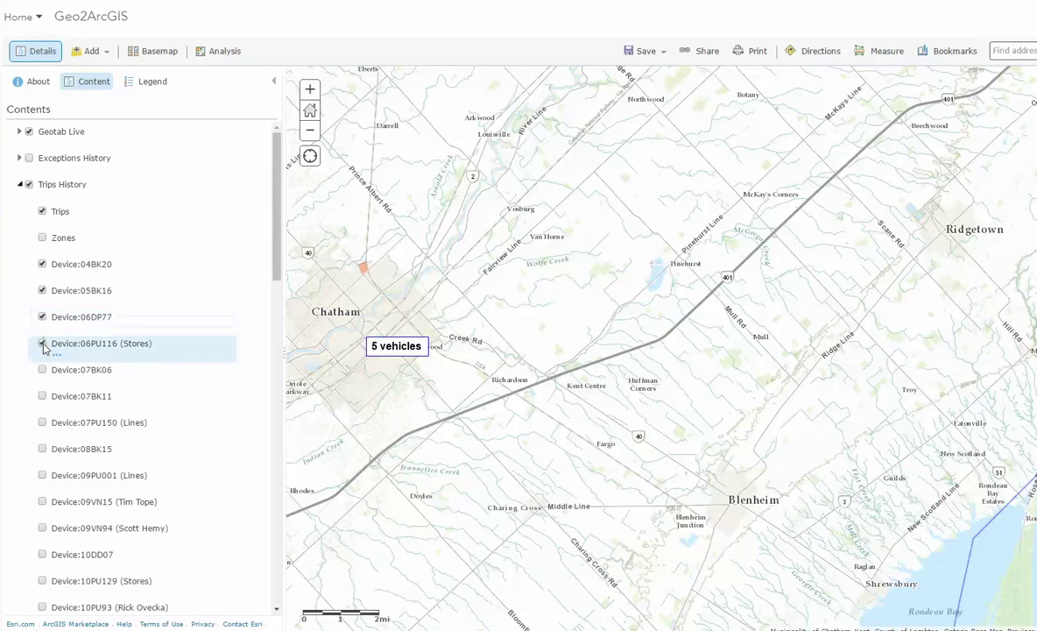
scroll(223, 426, "down", 15)
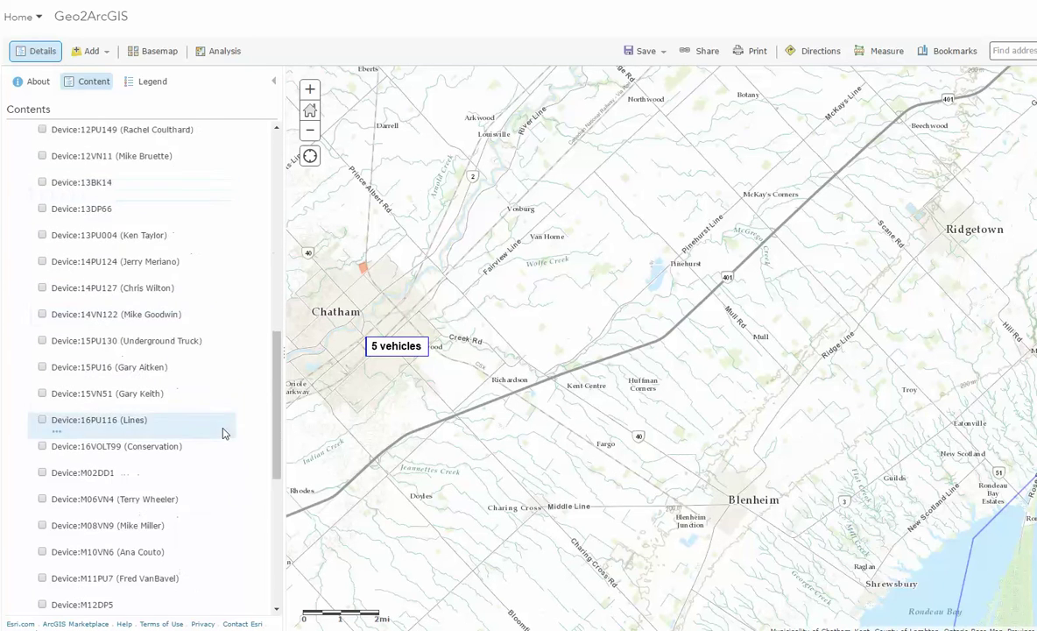
scroll(222, 432, "down", 2)
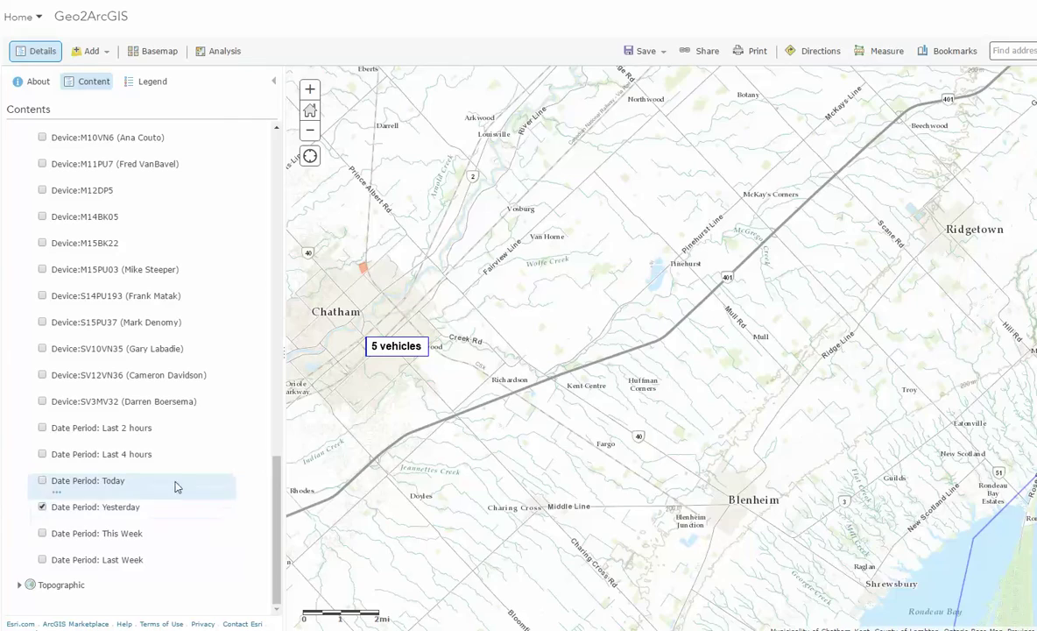
left_click_drag(392, 386, 418, 380)
scroll(418, 380, "up", 3)
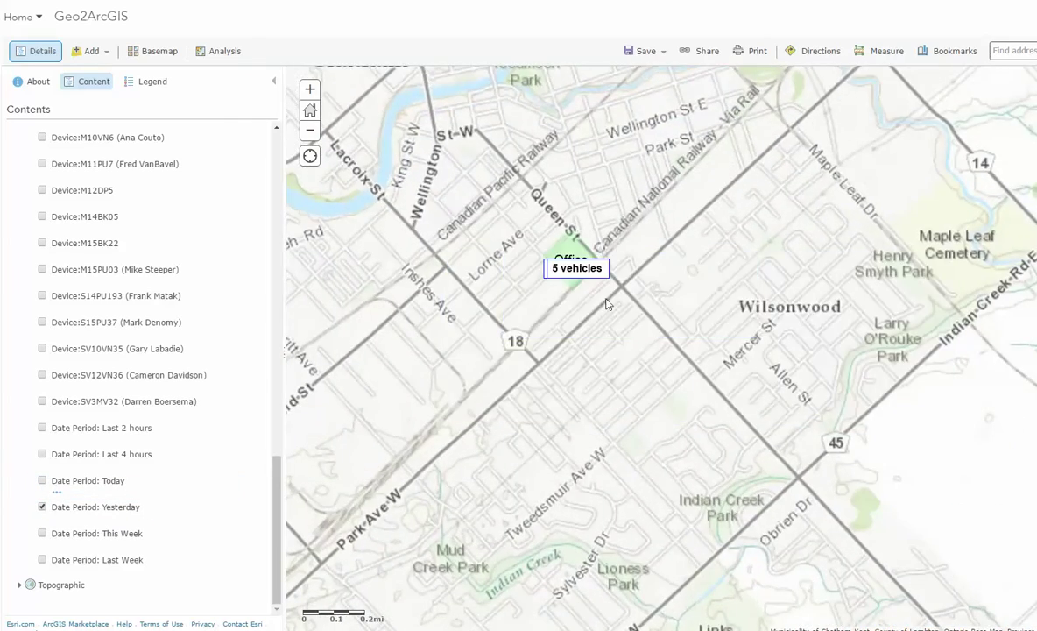
Inspect yesterday's teal trip tracks in downtown Chatham, then collapse the Trips History group
scroll(582, 285, "up", 2)
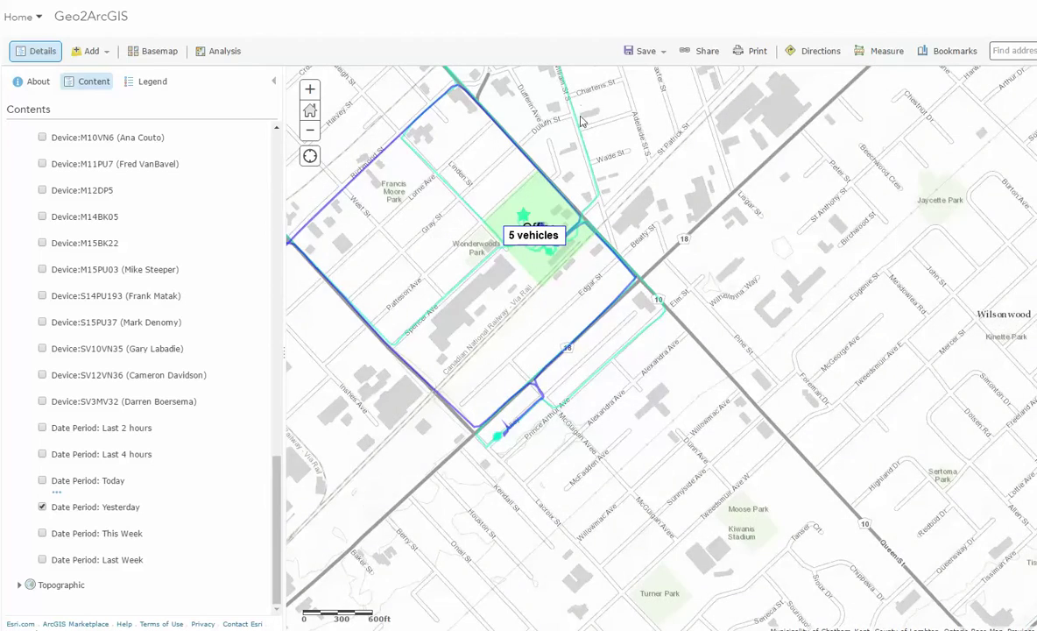
left_click_drag(581, 120, 646, 277)
left_click_drag(633, 117, 652, 257)
scroll(430, 249, "up", 2)
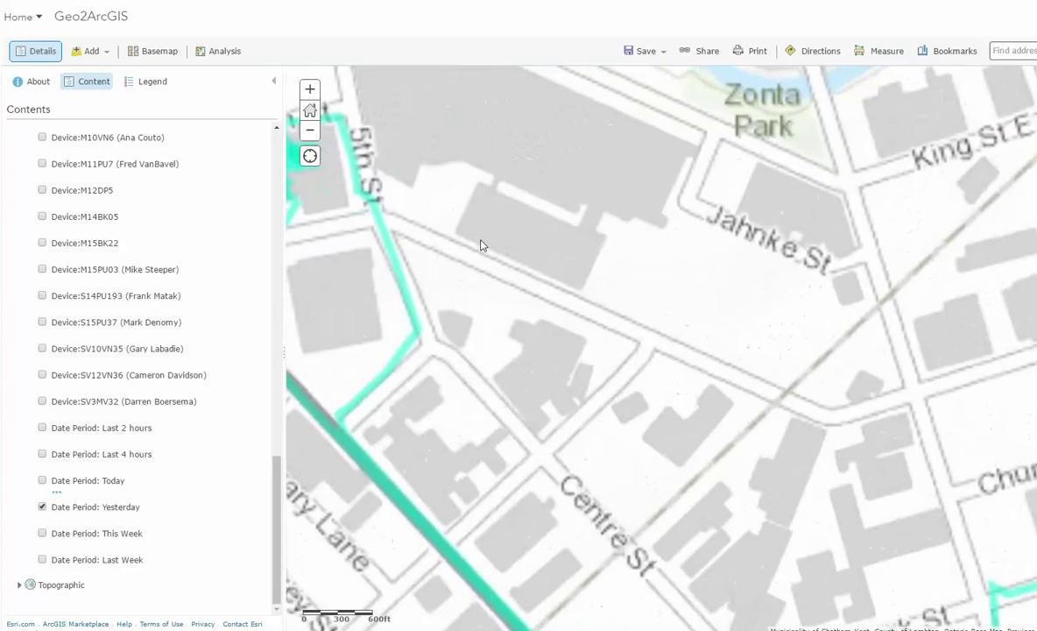
scroll(464, 249, "up", 1)
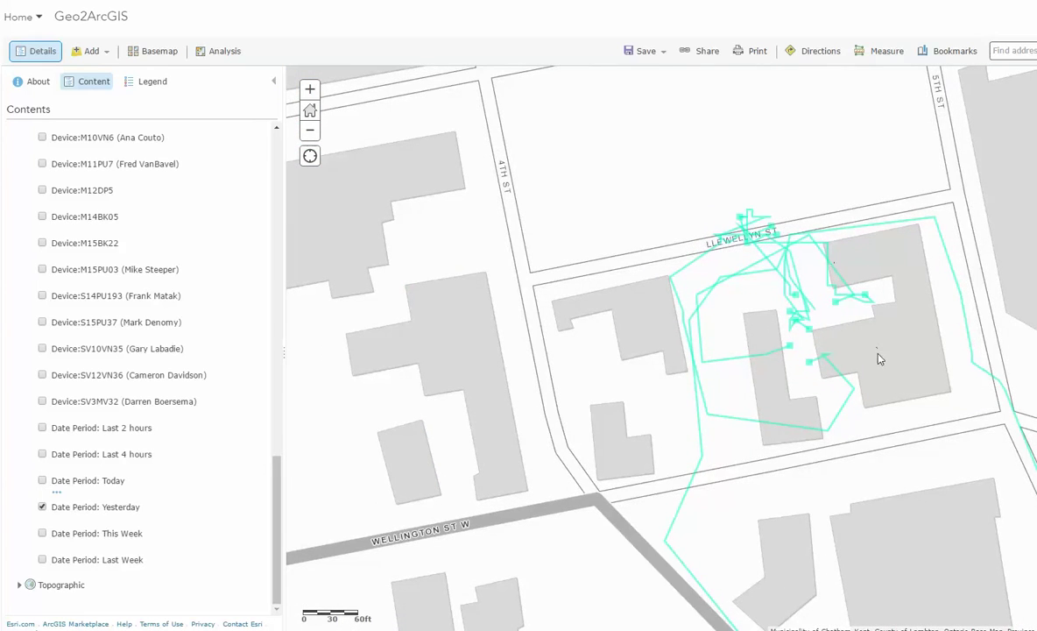
scroll(880, 358, "down", 3)
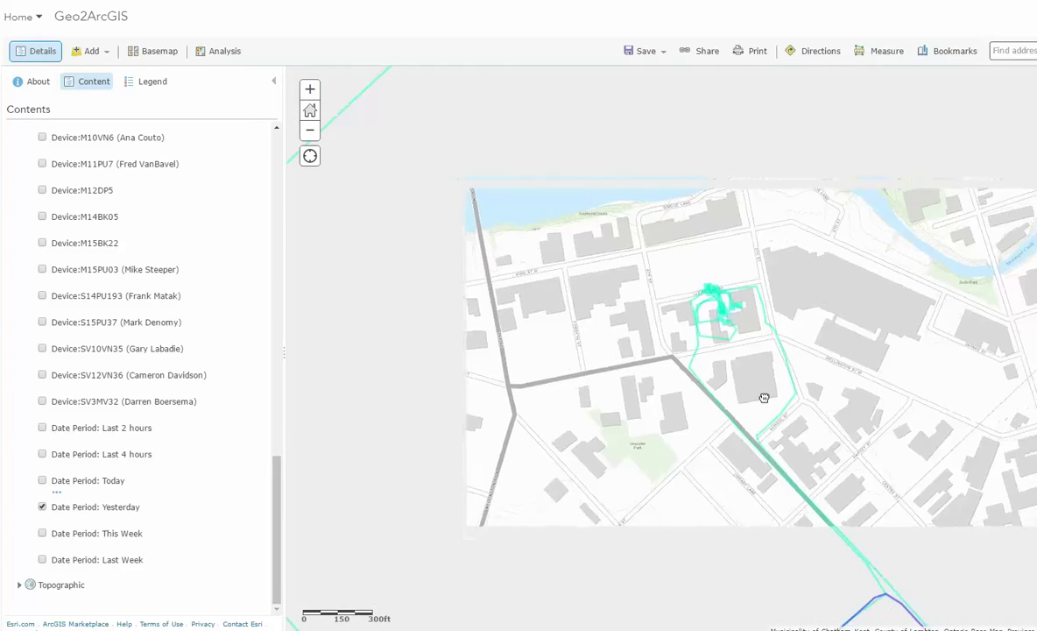
scroll(788, 386, "down", 1)
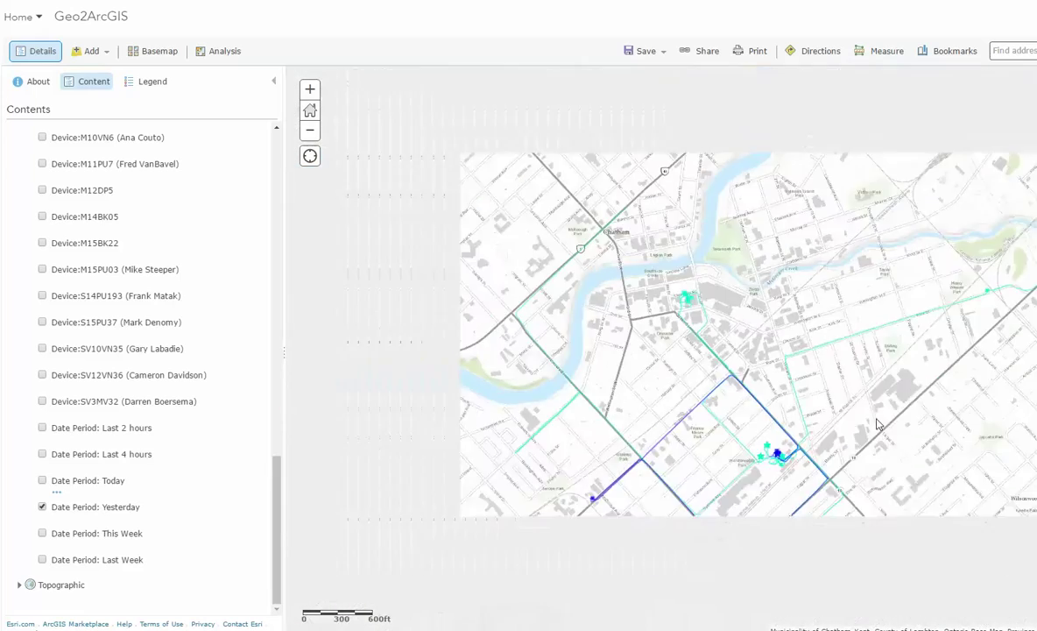
scroll(813, 405, "down", 2)
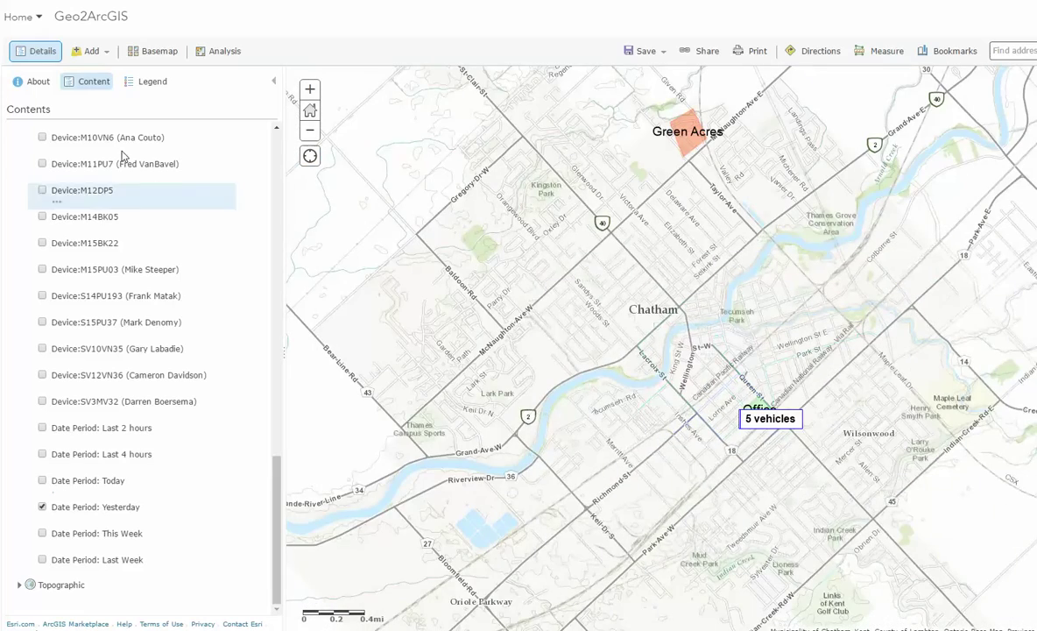
scroll(122, 156, "up", 15)
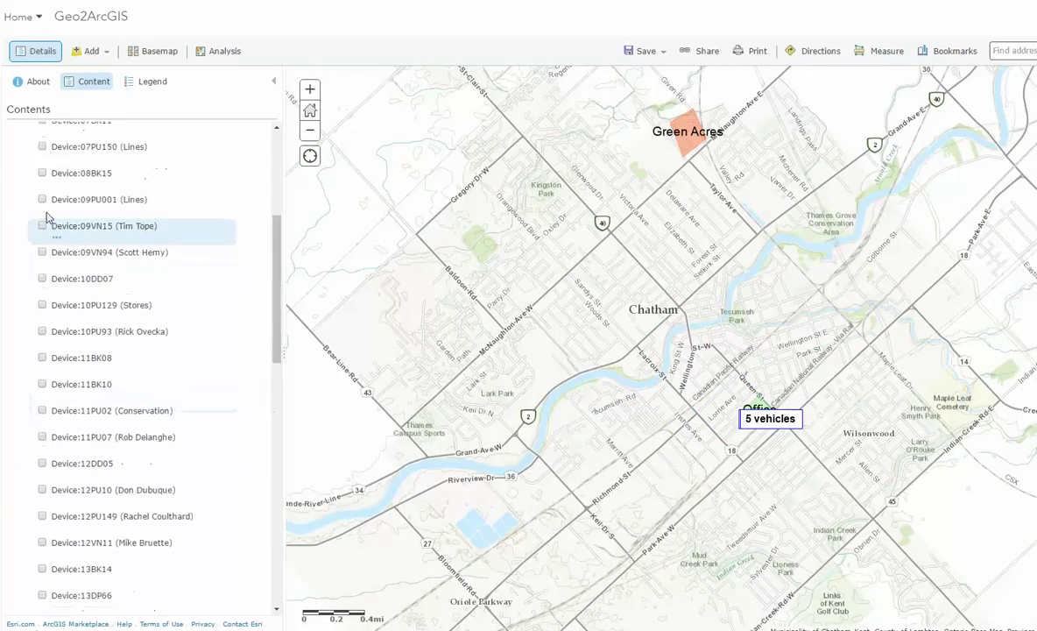
scroll(30, 210, "up", 5)
left_click(19, 168)
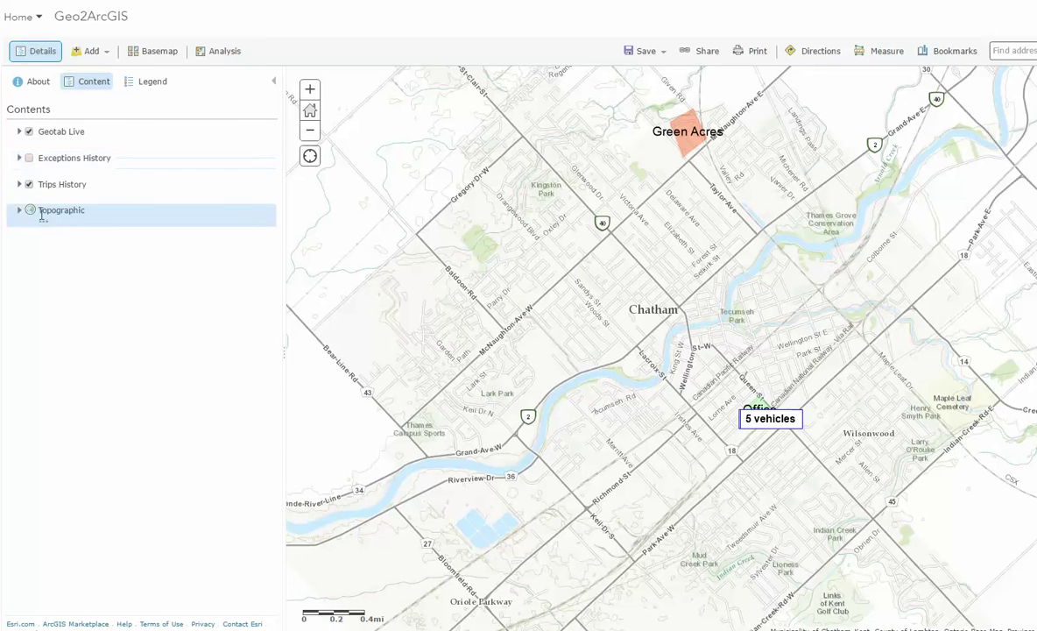